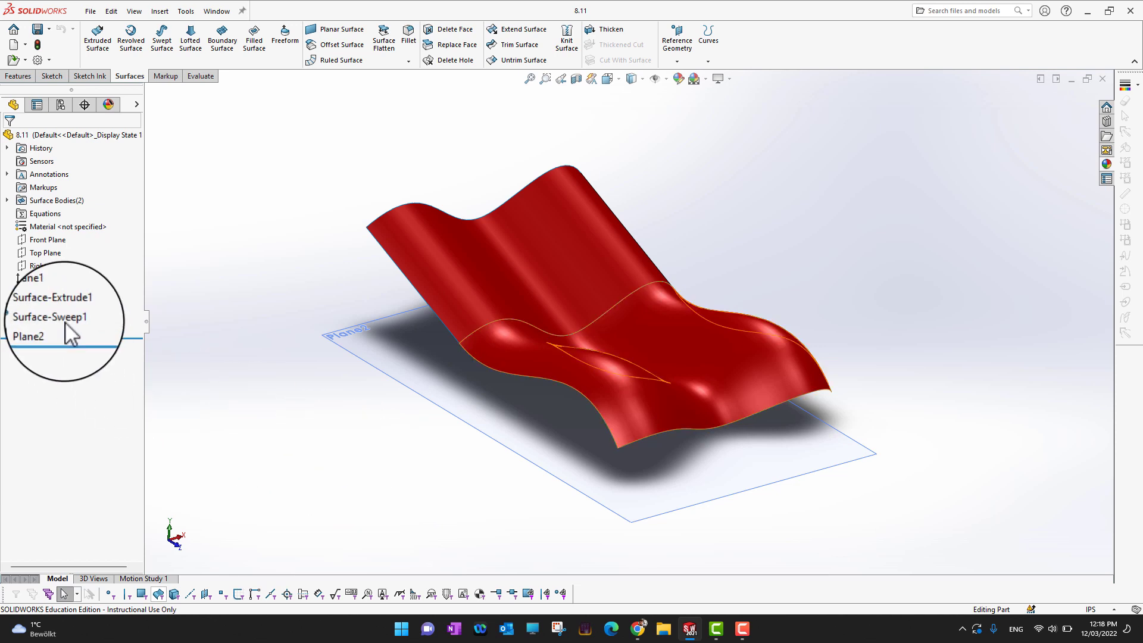
Step: Knit the extruded surface and the swept surface together, and list the part's surface bodies
left_click(59, 304)
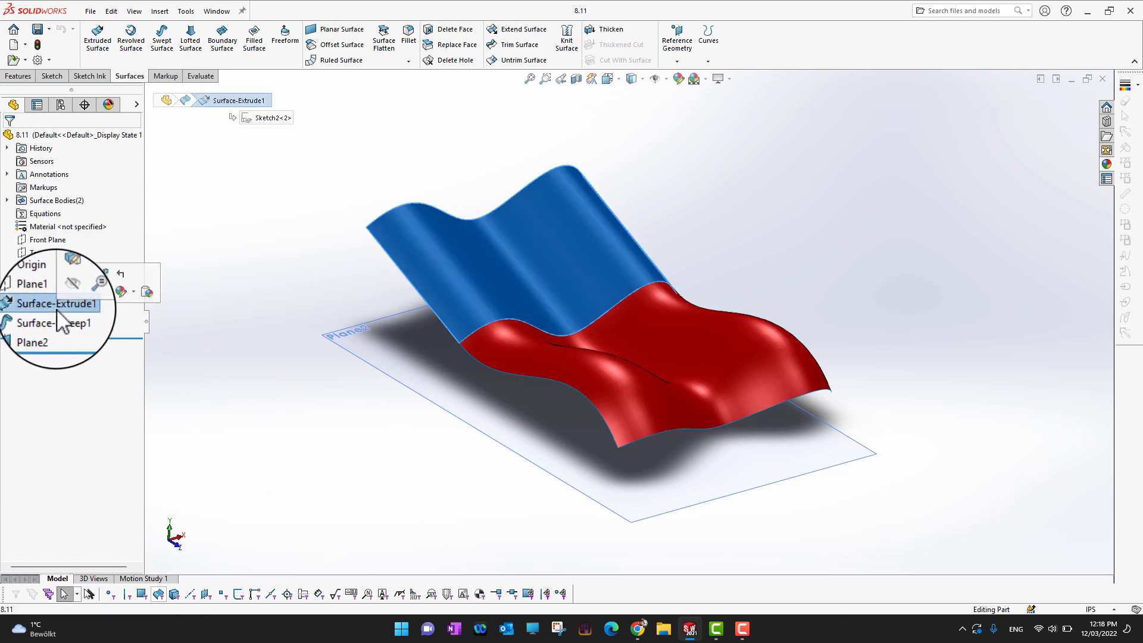
left_click(53, 319)
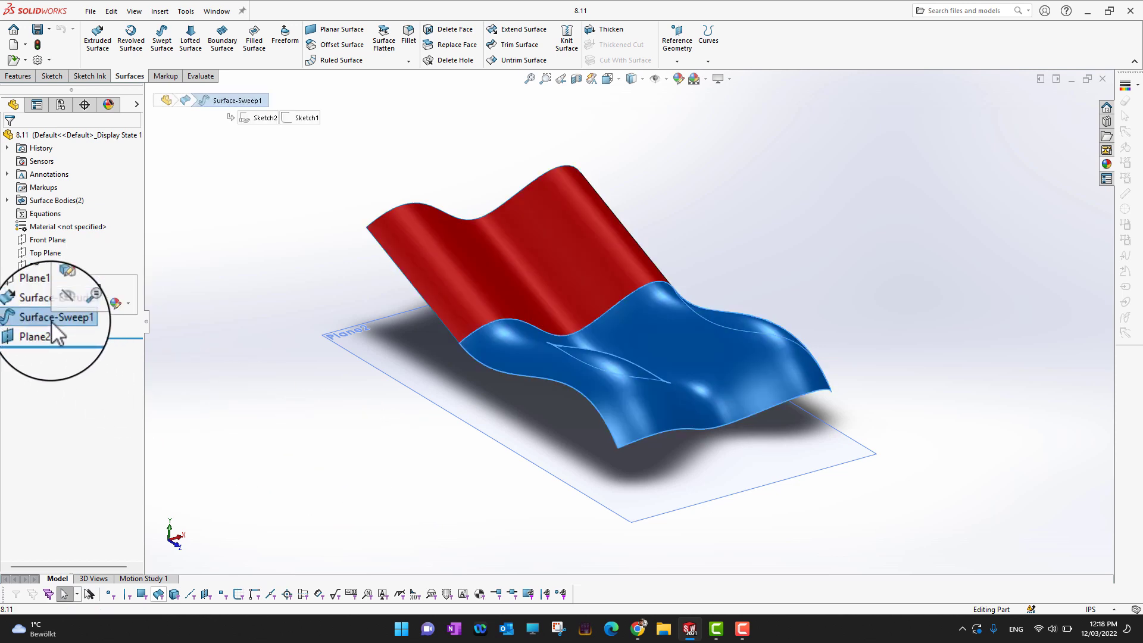
left_click(271, 472)
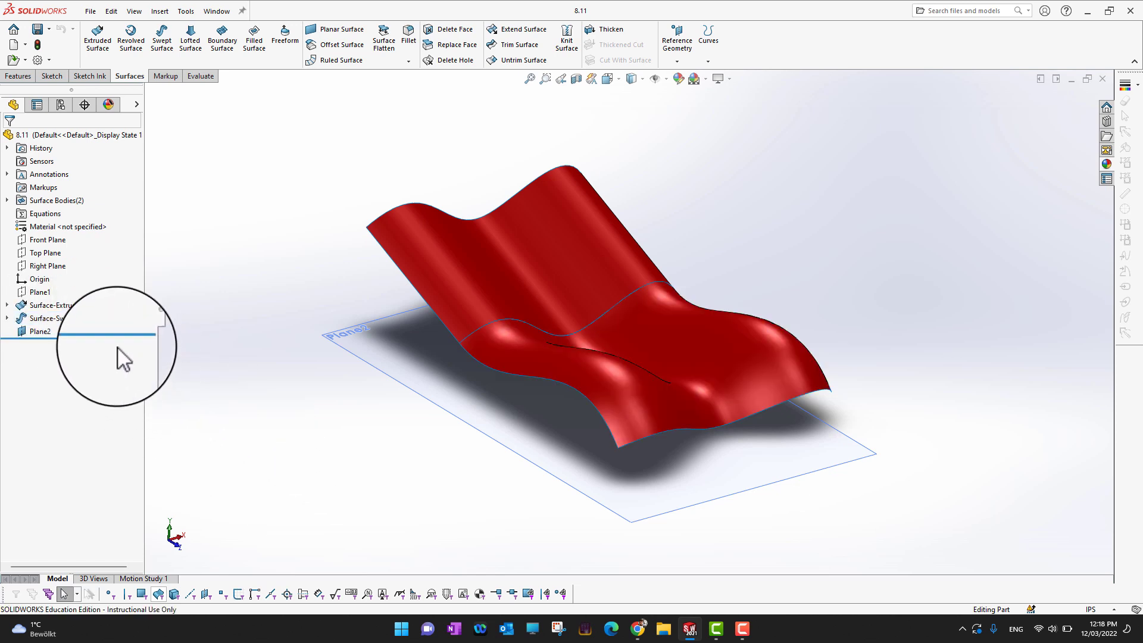
left_click(55, 318)
left_click(57, 305, "ctrl")
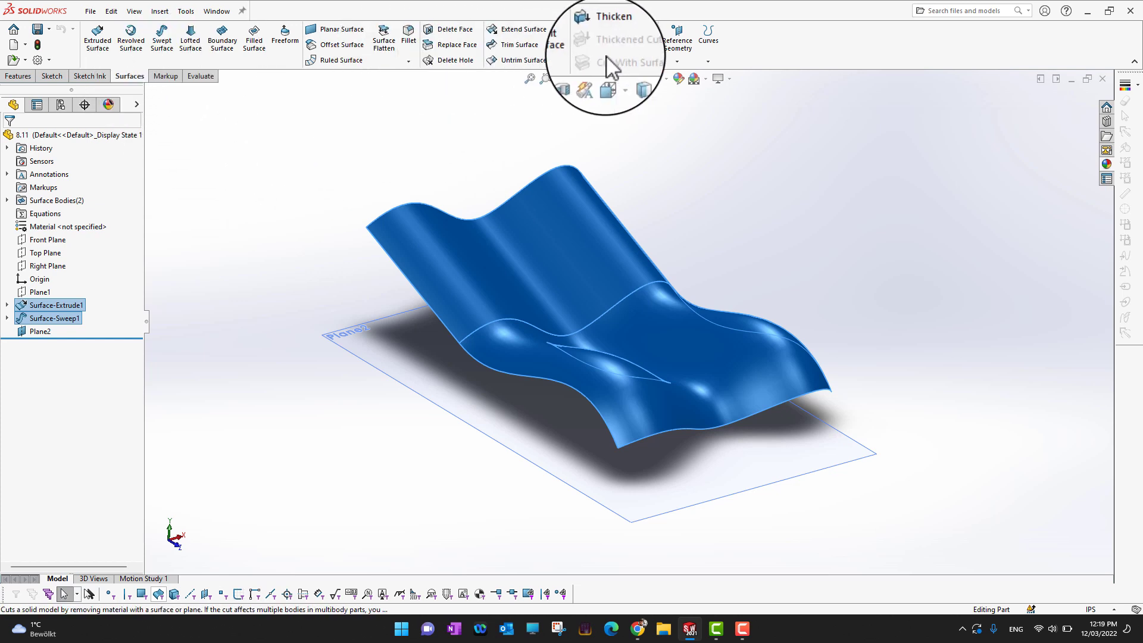
left_click(570, 45)
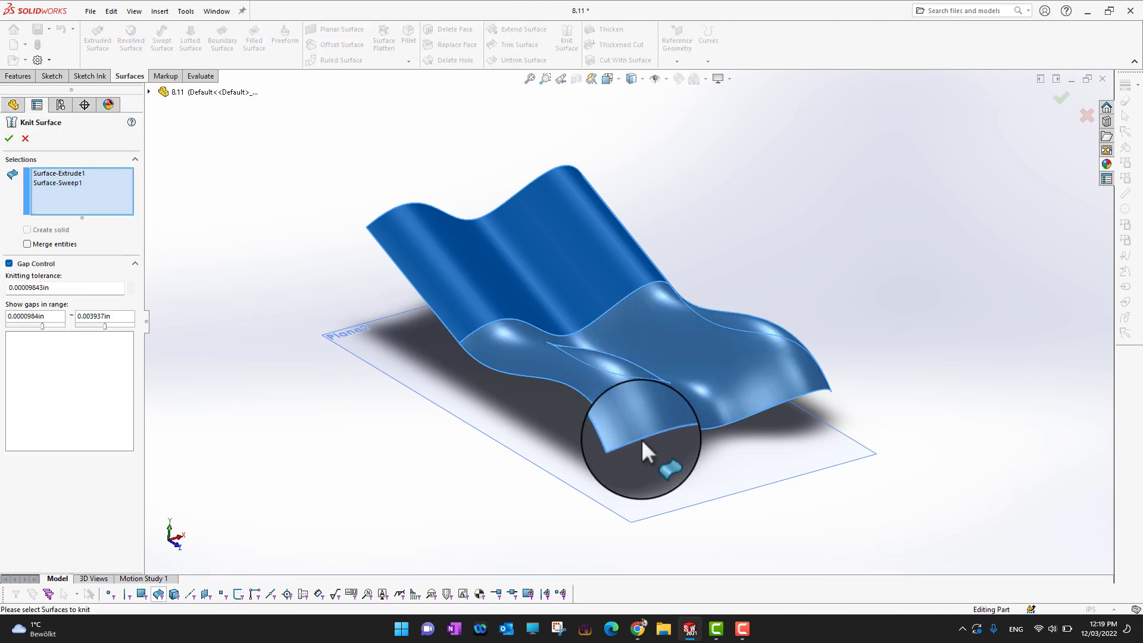
left_click(11, 141)
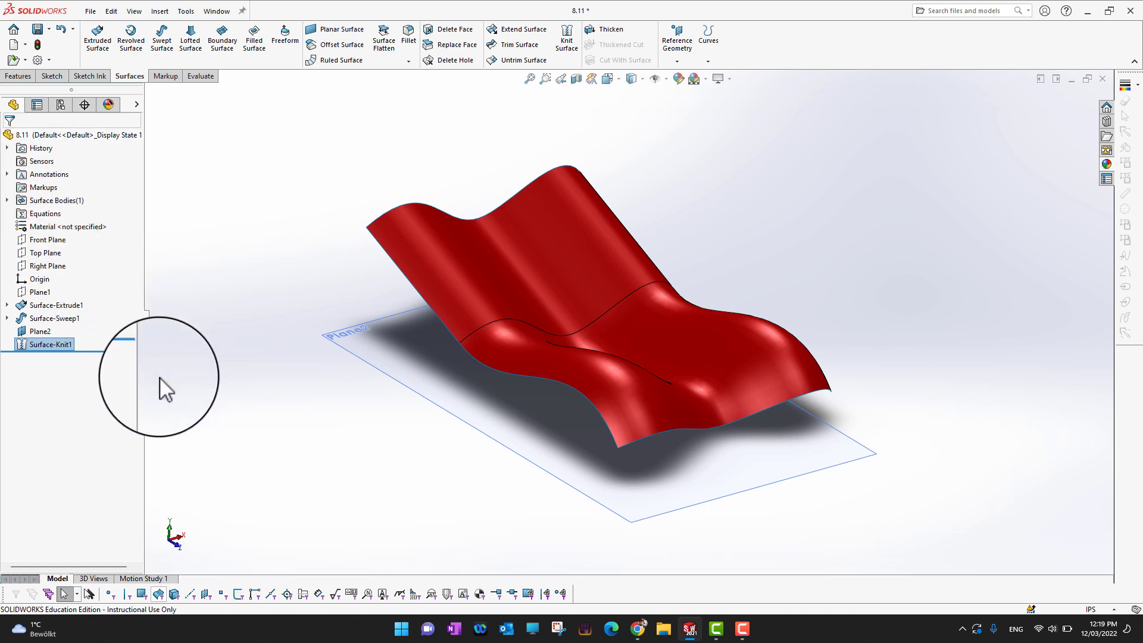
left_click(7, 201)
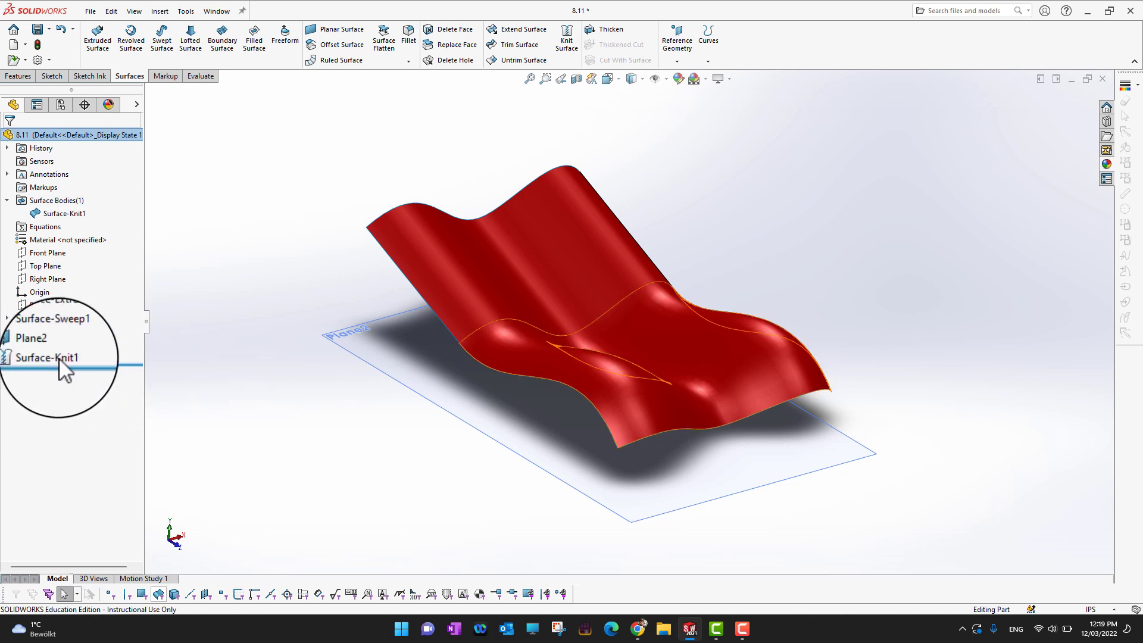
Step: Sketch a center rectangle about 6.2 in wide and 9.2 in high on Plane2, within the outline of the knit surface
left_click(30, 346)
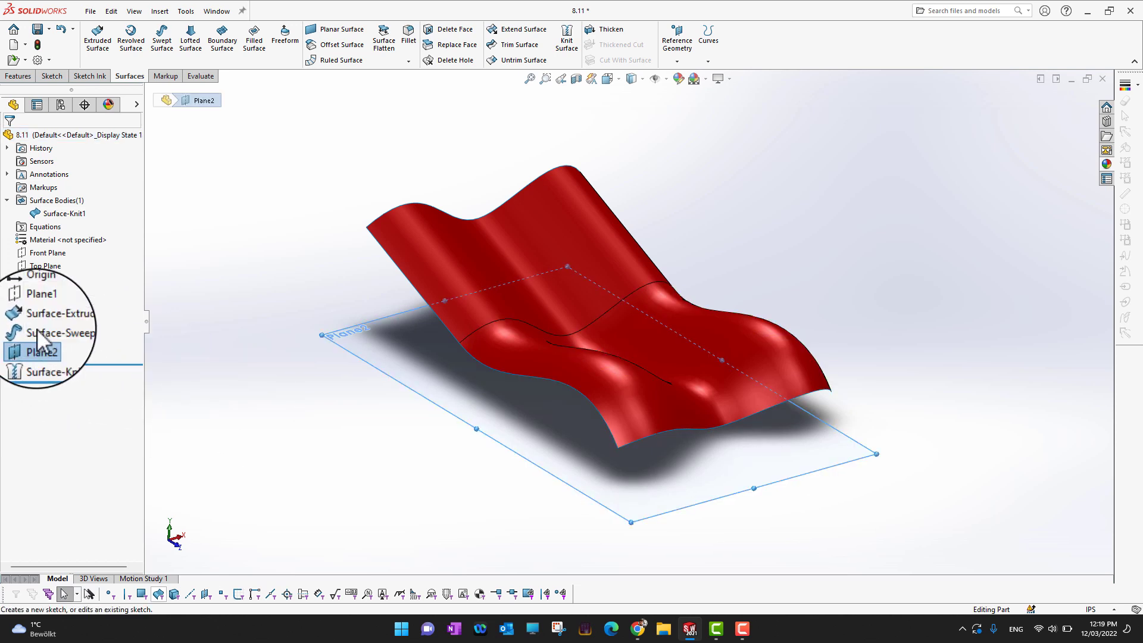
left_click(36, 327)
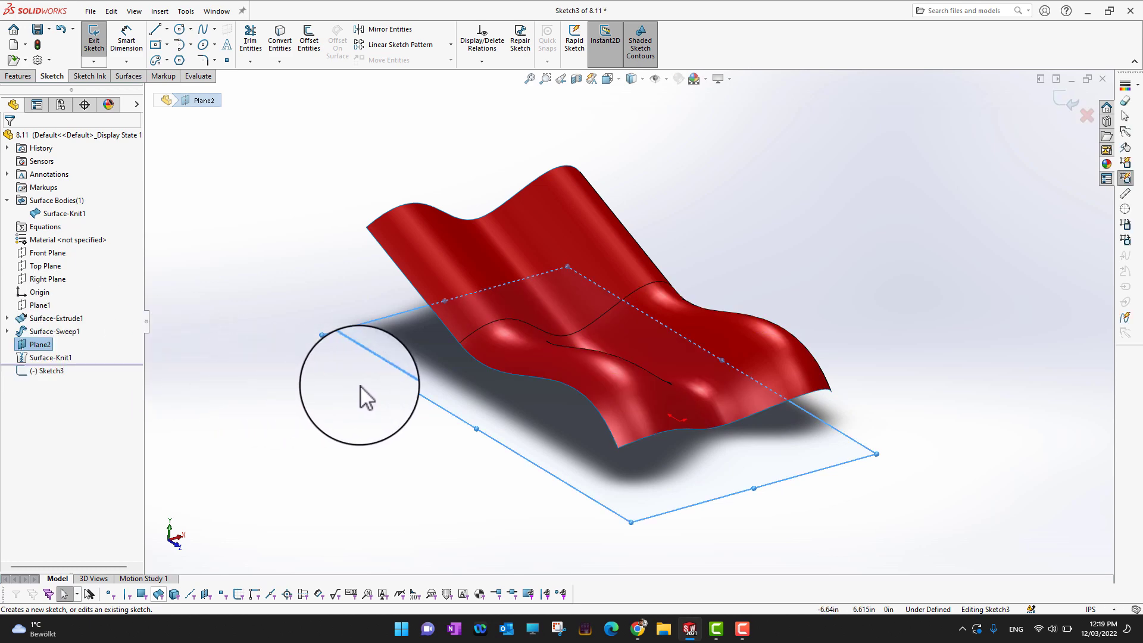
key("space")
left_click(472, 297)
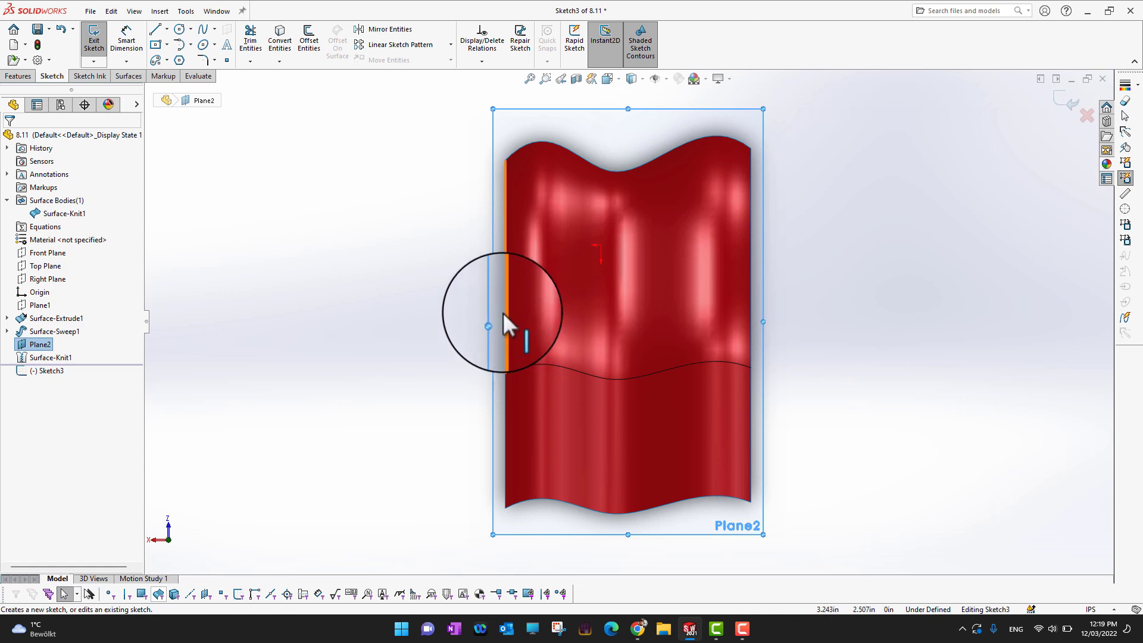
left_click(167, 45)
left_click(181, 70)
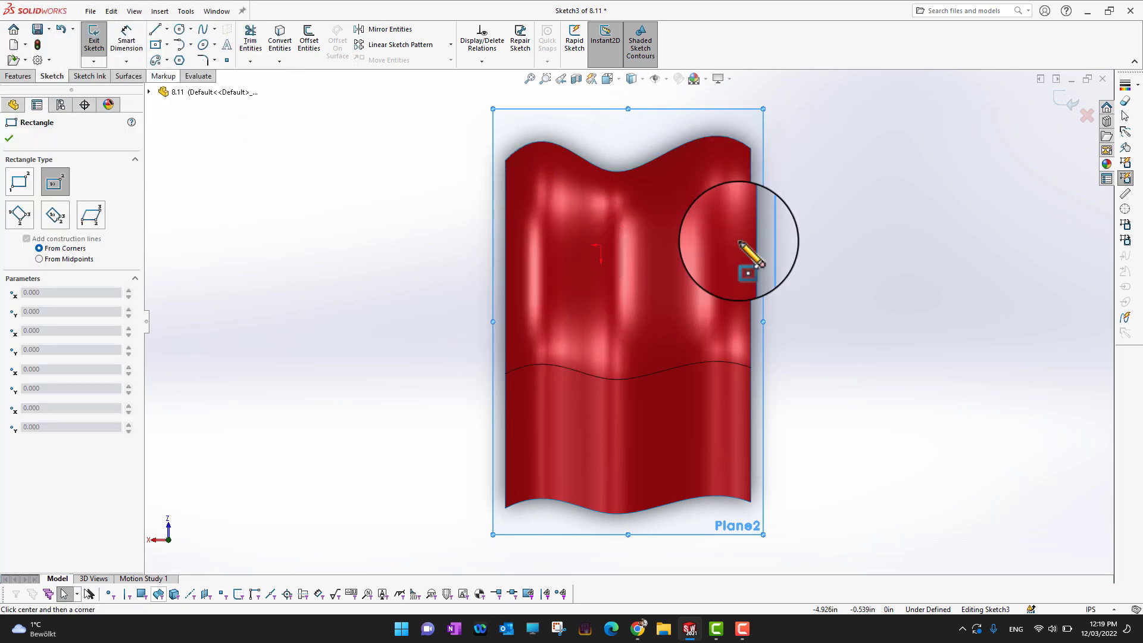
left_click(623, 314)
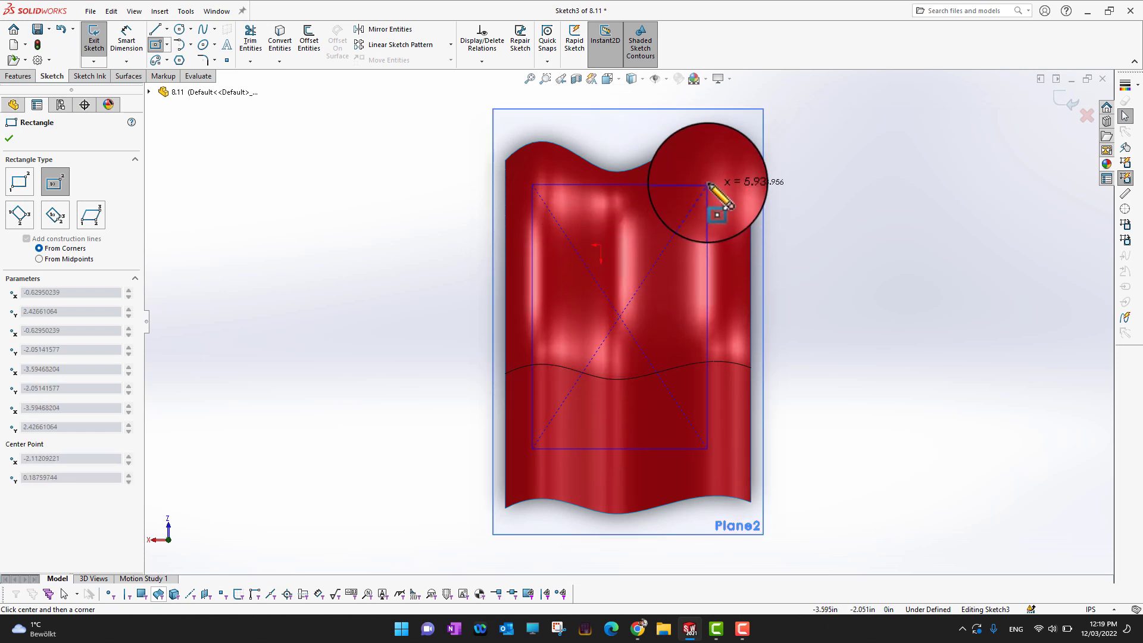
left_click(711, 182)
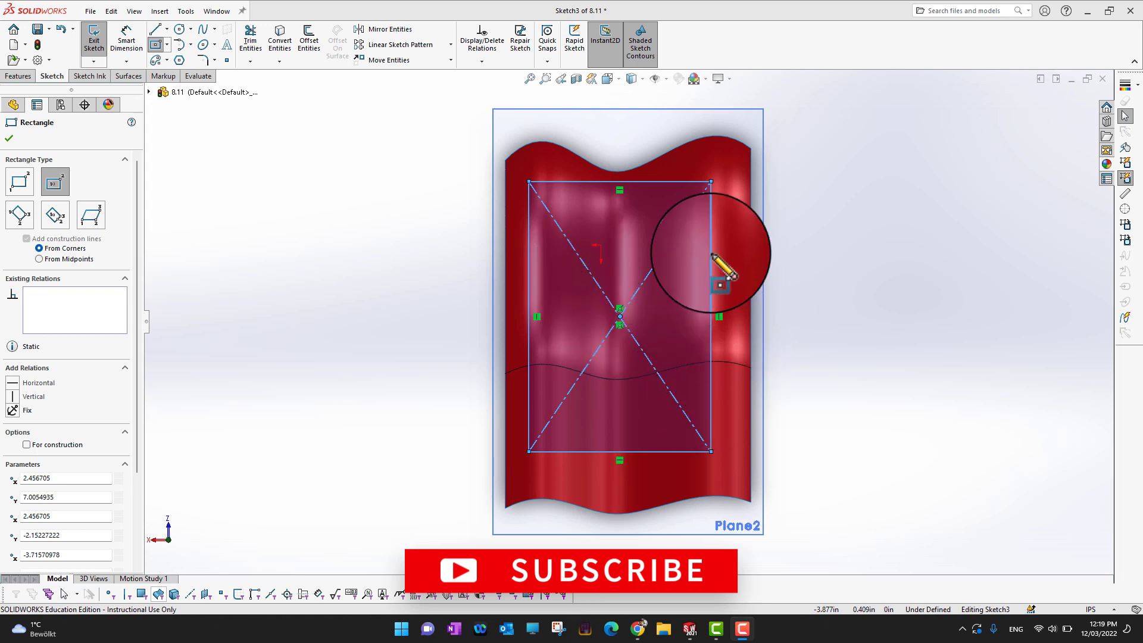
left_click(9, 140)
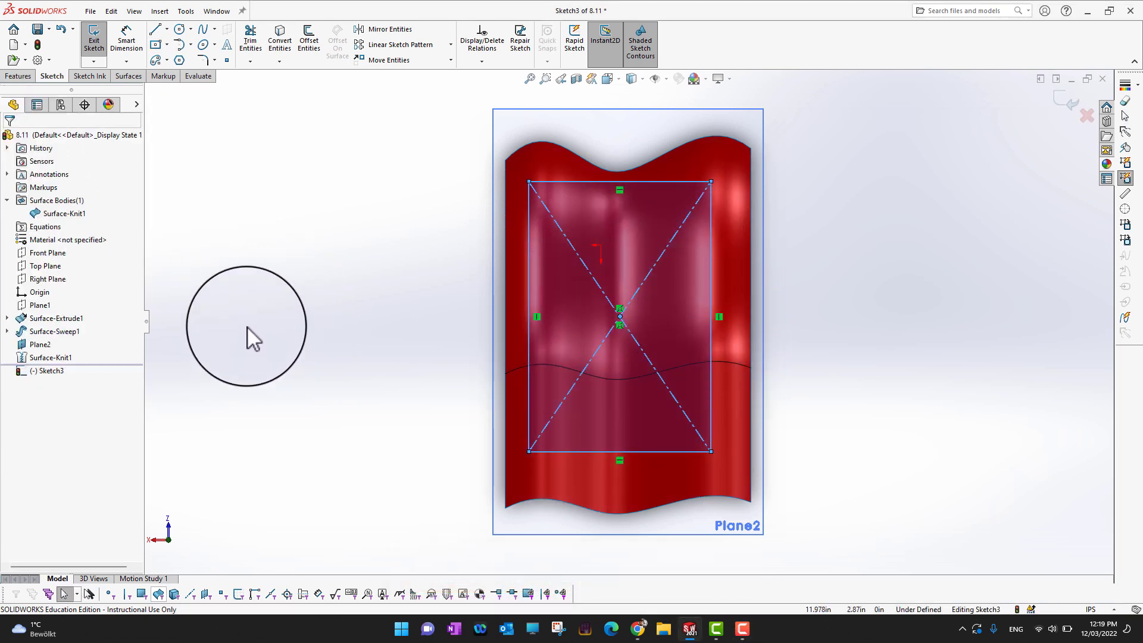
left_click(1065, 100)
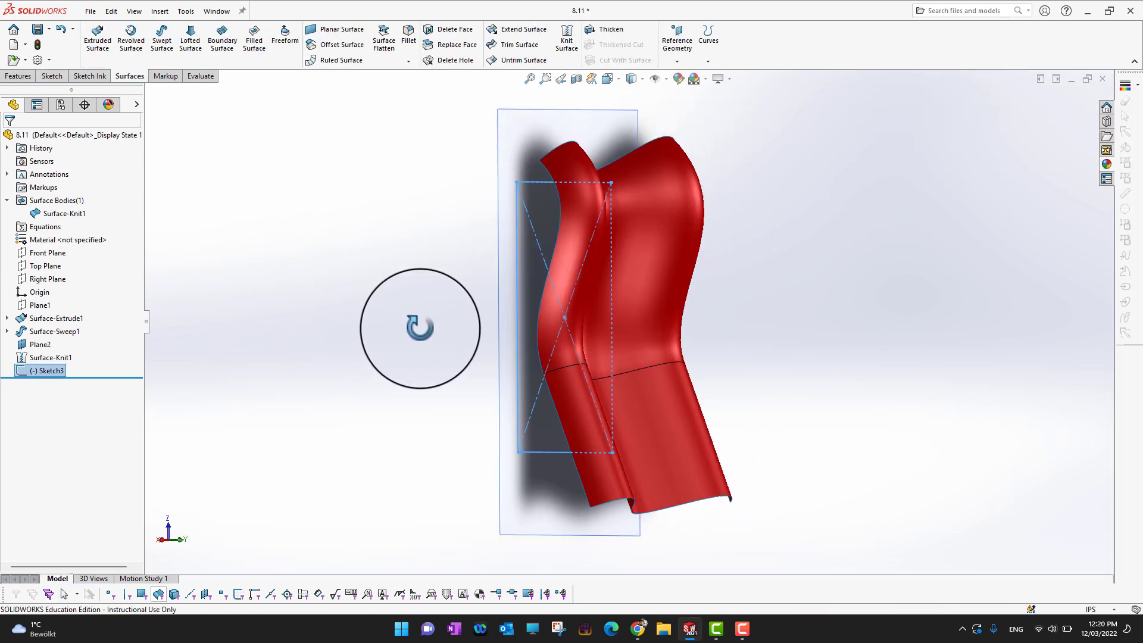
Step: Extrude the rectangle as a solid boss from the sketch plane using Up To Surface, ending at the knit surface
middle_click_drag(470, 367, 426, 327)
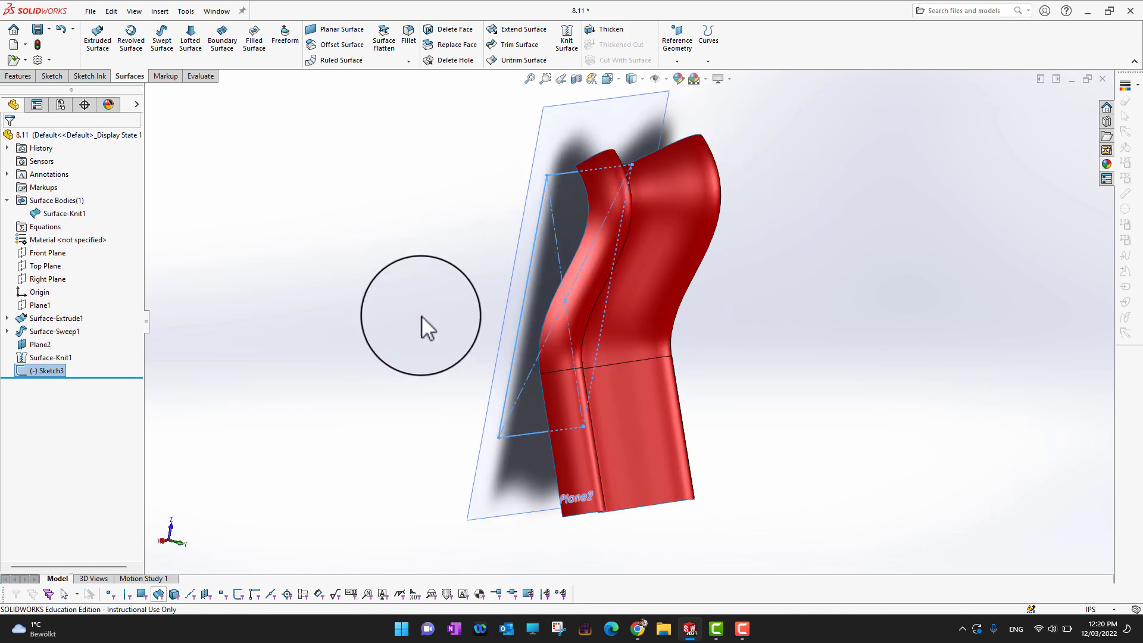
left_click(19, 76)
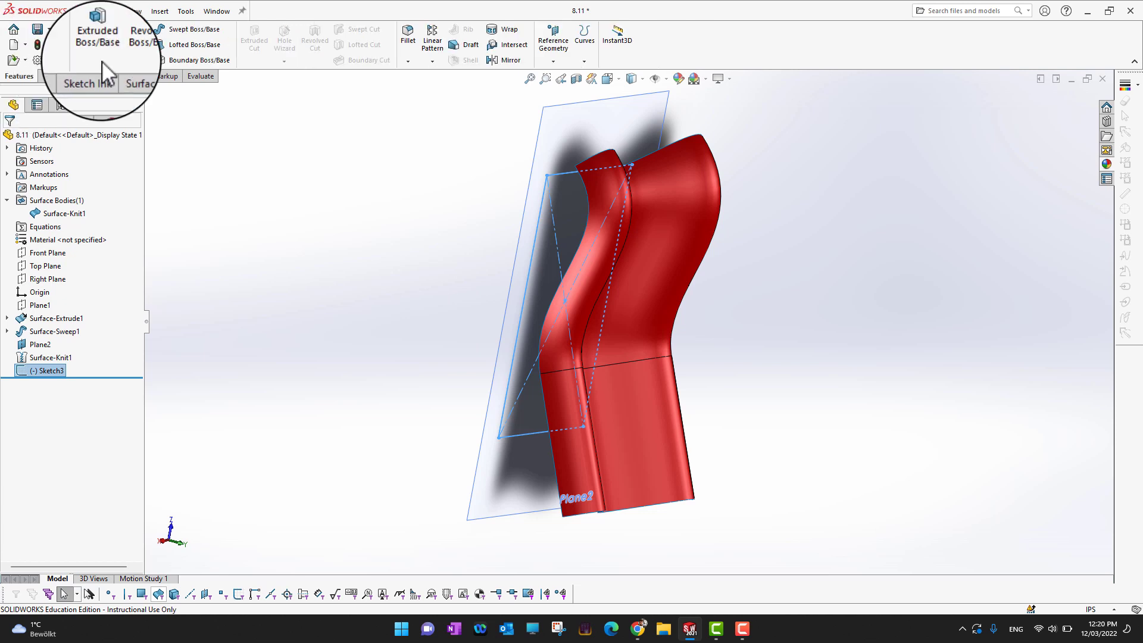
left_click(101, 43)
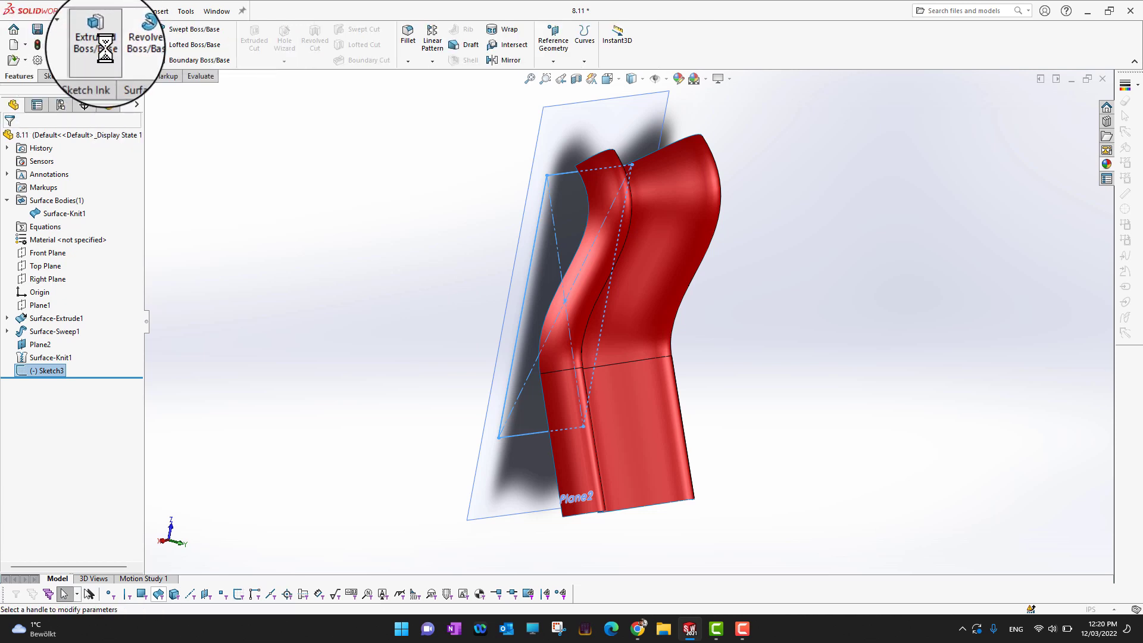
middle_click_drag(319, 265, 317, 234)
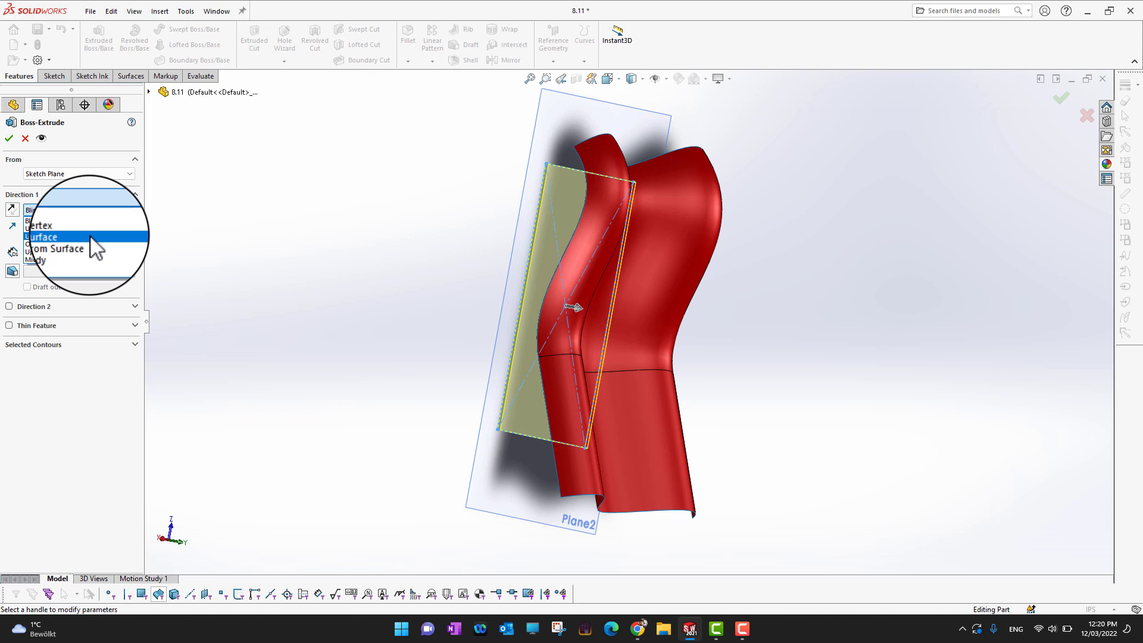
left_click(90, 236)
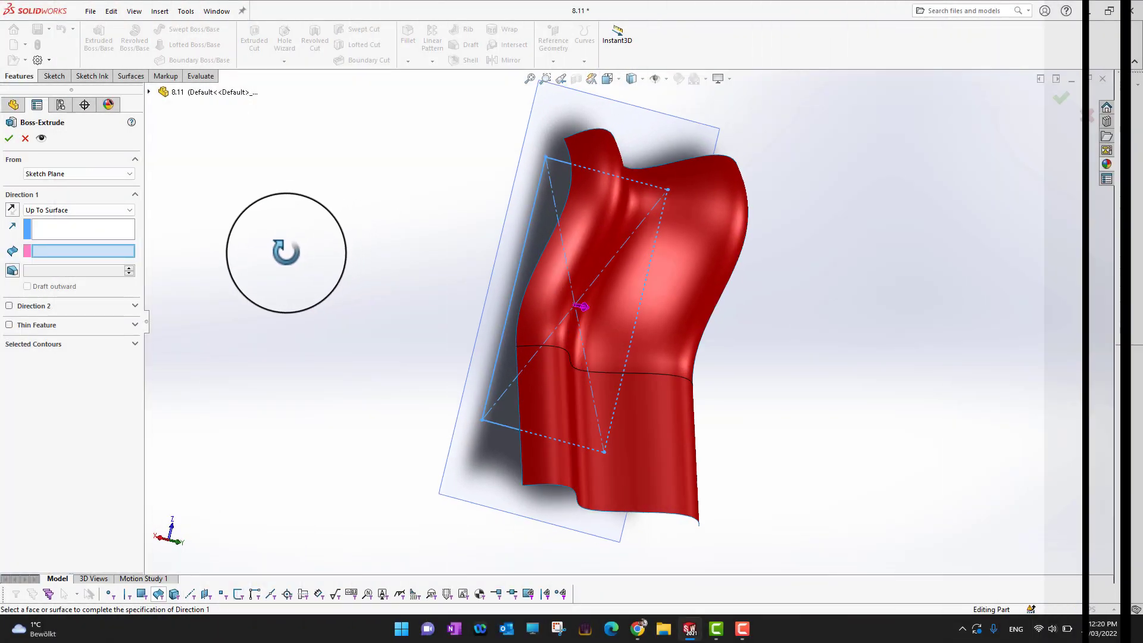
mouse_move(286, 253)
middle_mouse_down()
mouse_move(273, 250)
mouse_move(294, 271)
middle_mouse_up()
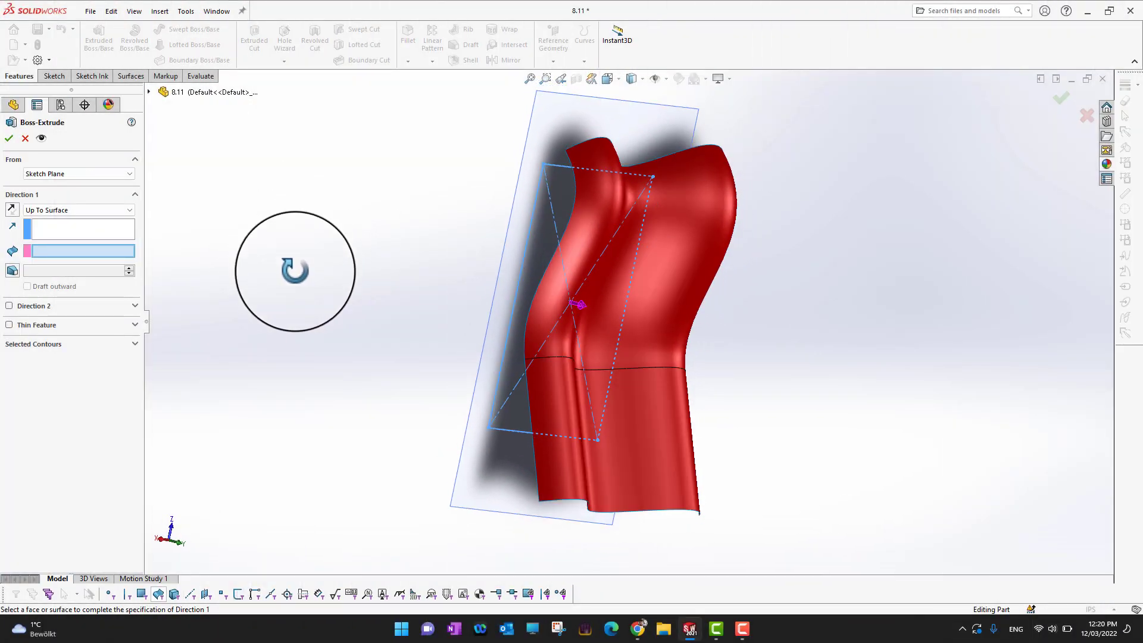
left_click(656, 464)
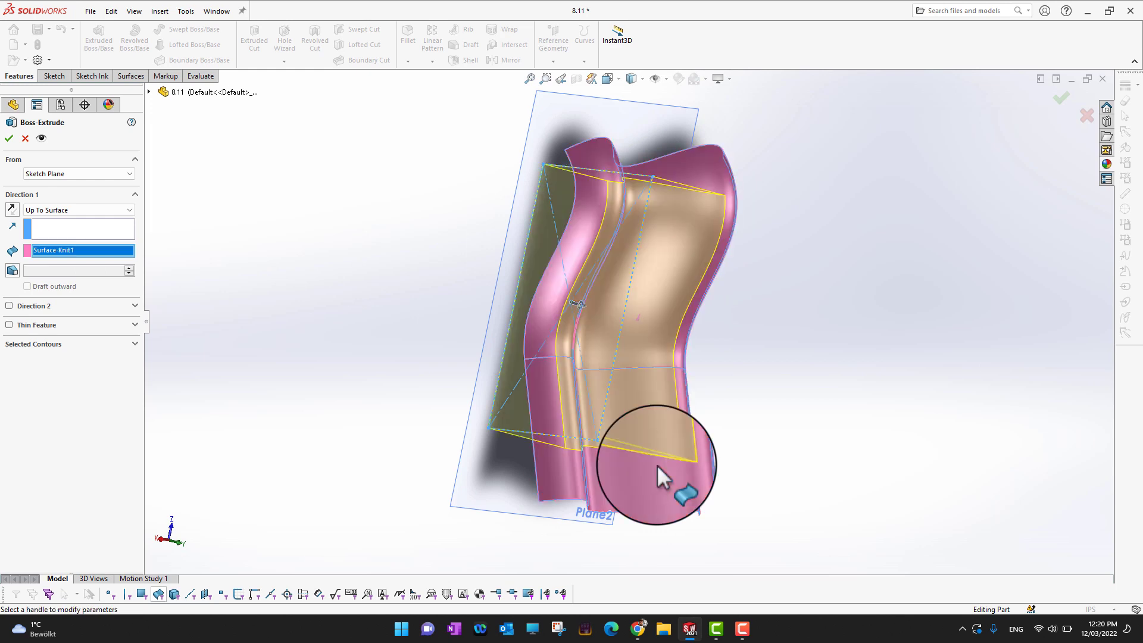
middle_click_drag(329, 315, 257, 468)
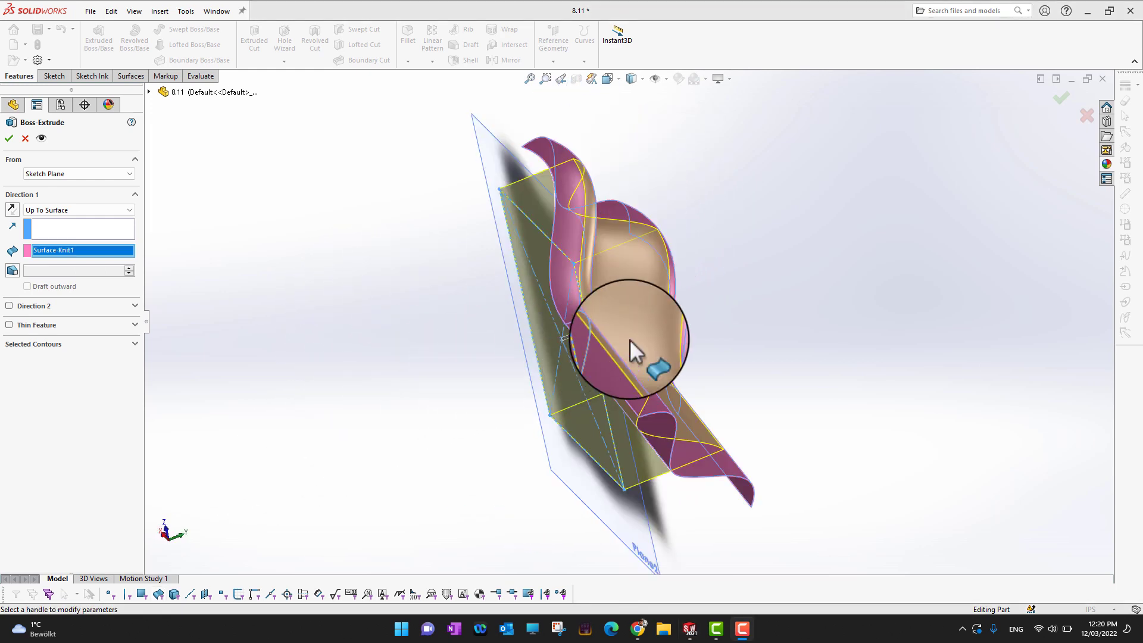
left_click(9, 136)
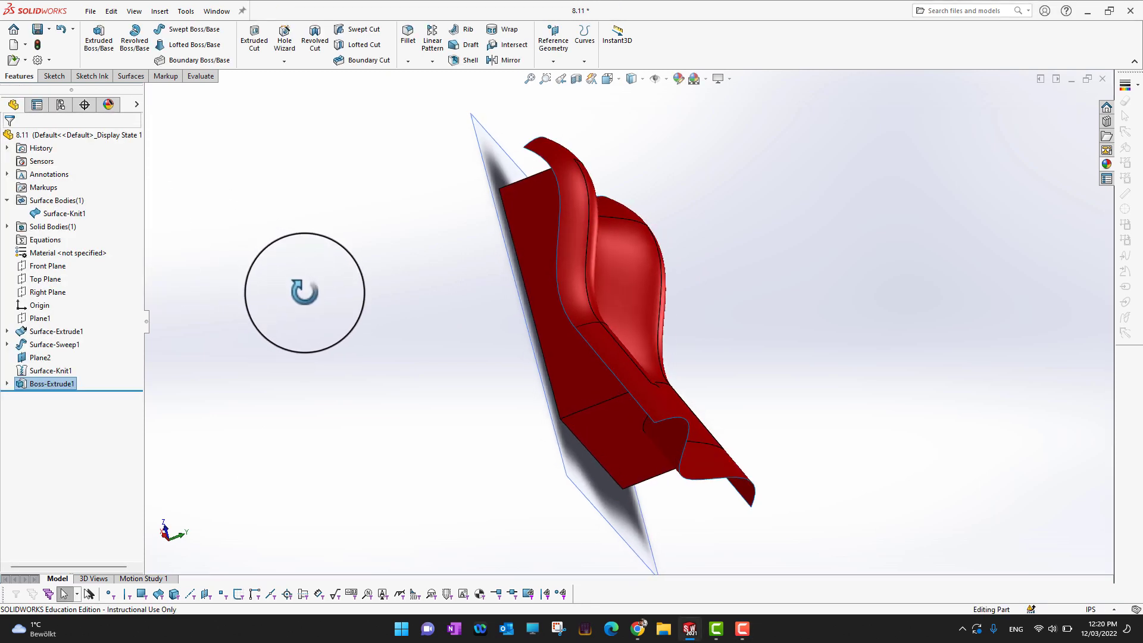
Step: Hide the knit surface body so only the extruded solid block is displayed
middle_click_drag(304, 292, 329, 367)
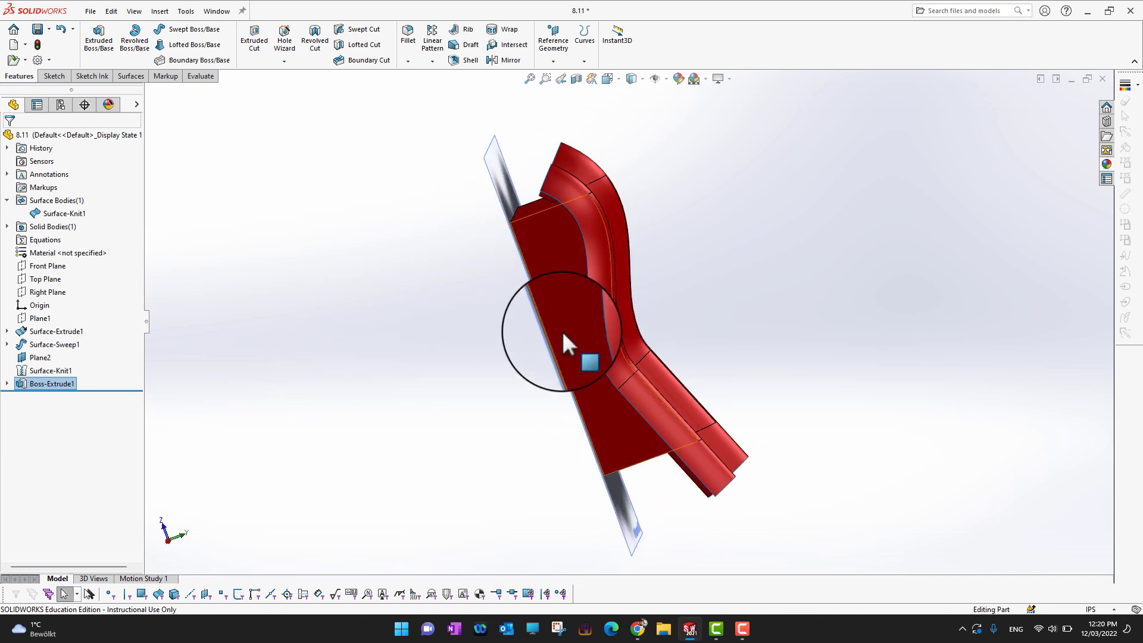
left_click(57, 215)
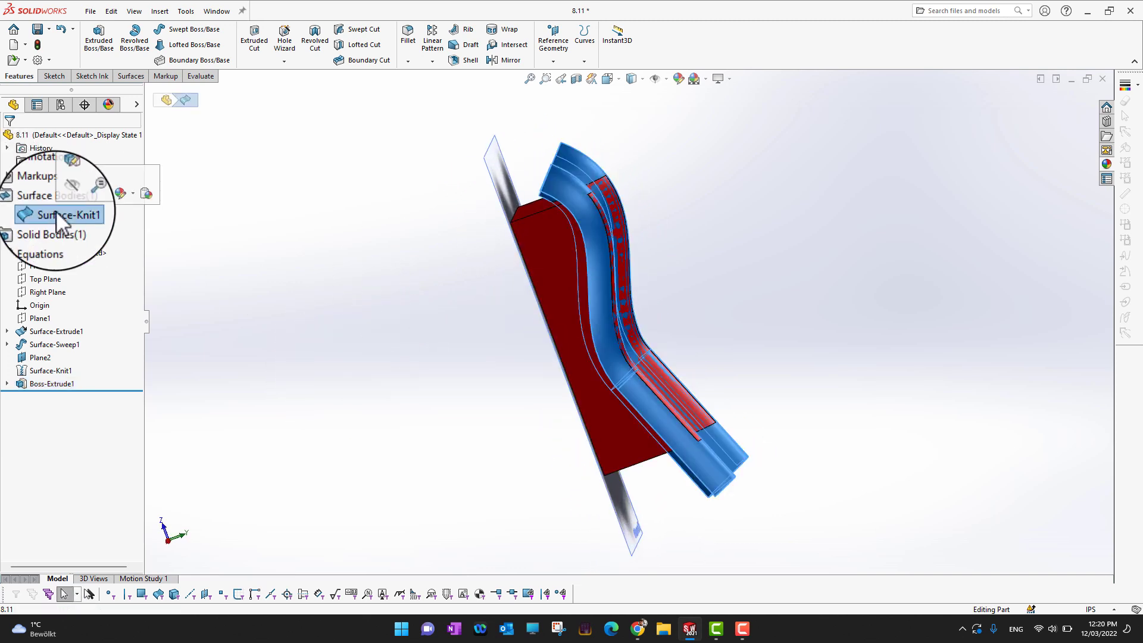
left_click(70, 192)
middle_click_drag(219, 285, 331, 346)
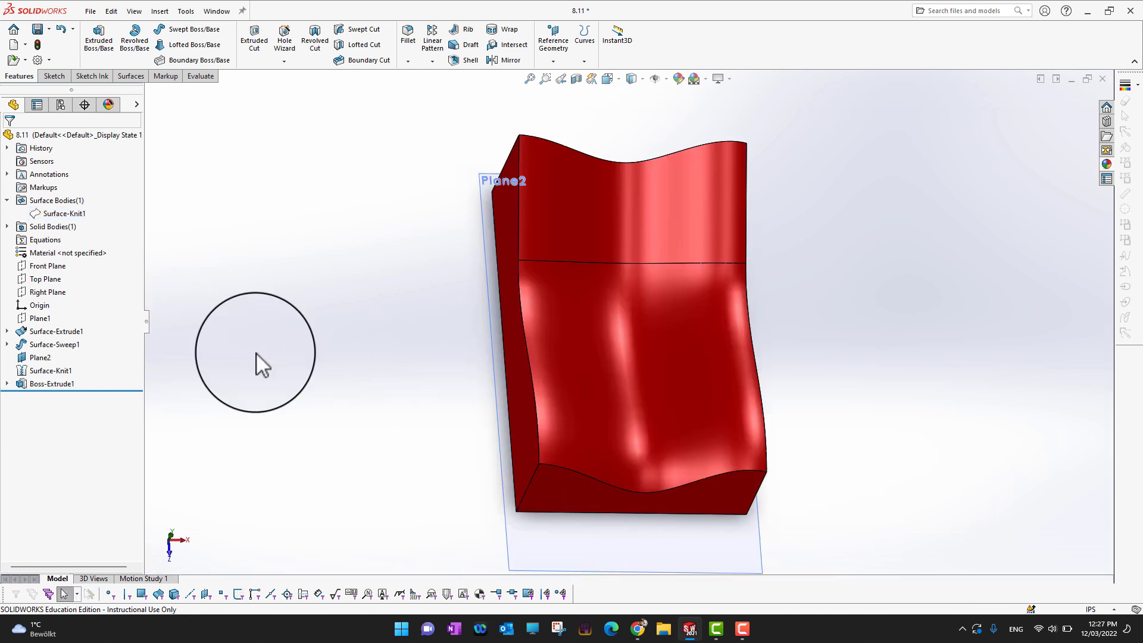
Step: Change the boss extrusion's end condition to Offset From Surface, with a 0.100 in offset from the knit surface
left_click(47, 384)
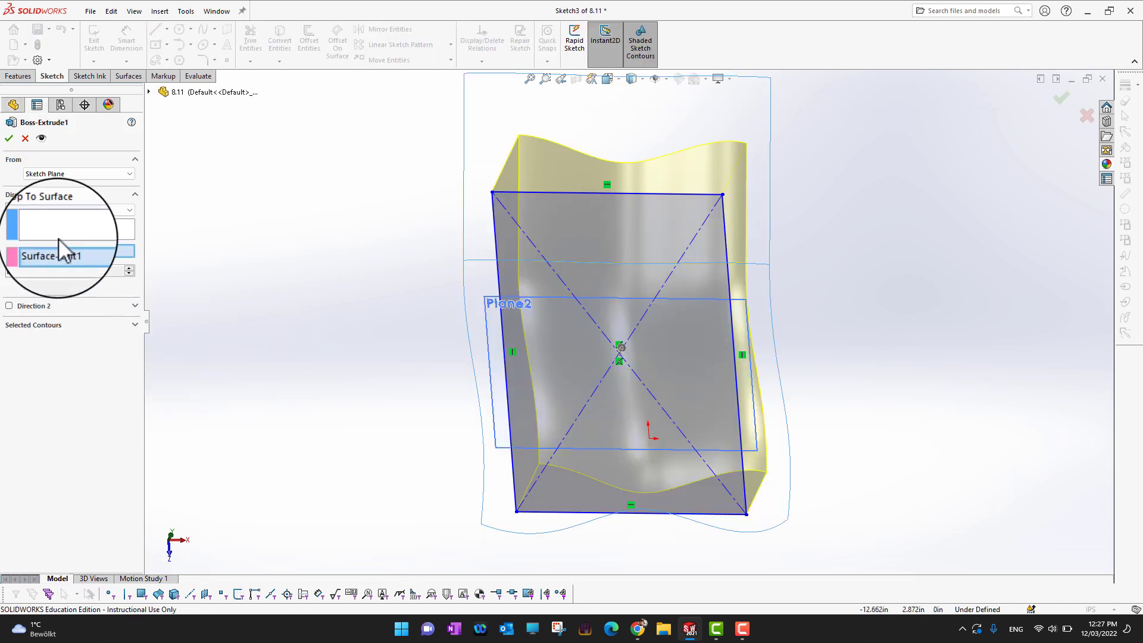
left_click(129, 211)
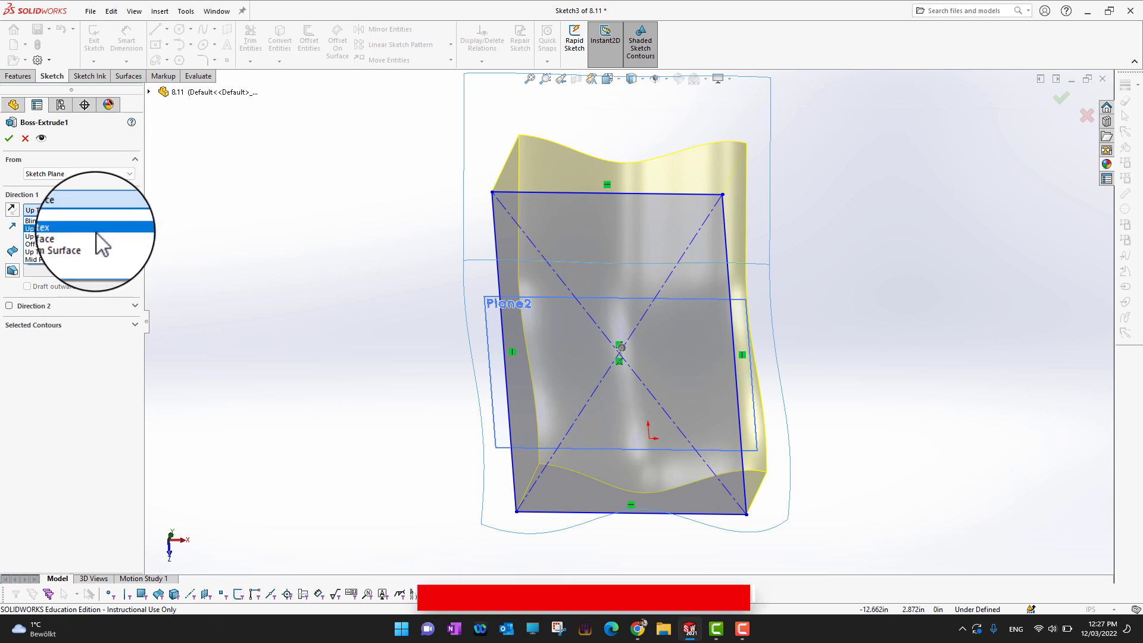
left_click(88, 244)
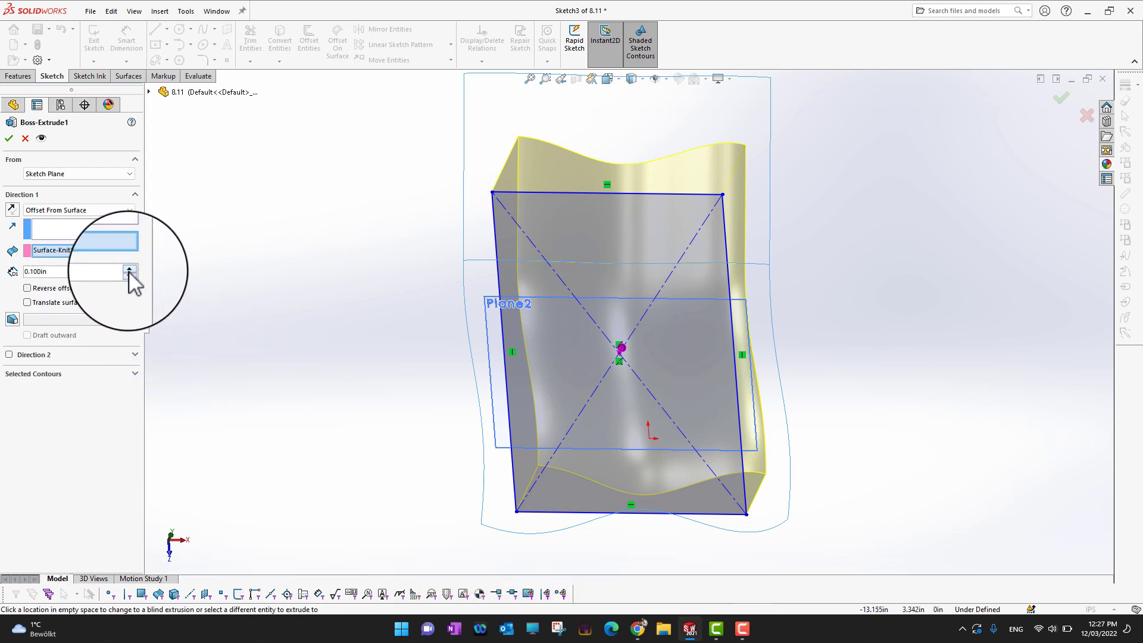
left_click(8, 136)
middle_click_drag(89, 131, 262, 331)
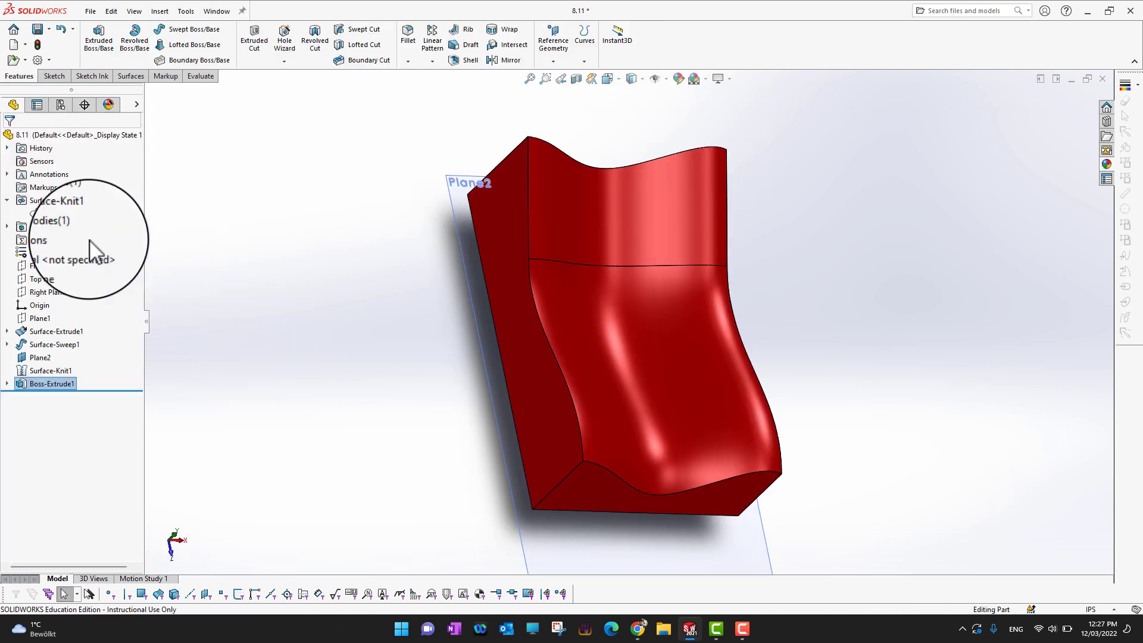
Step: Show the knit surface body again over the solid block
left_click(57, 216)
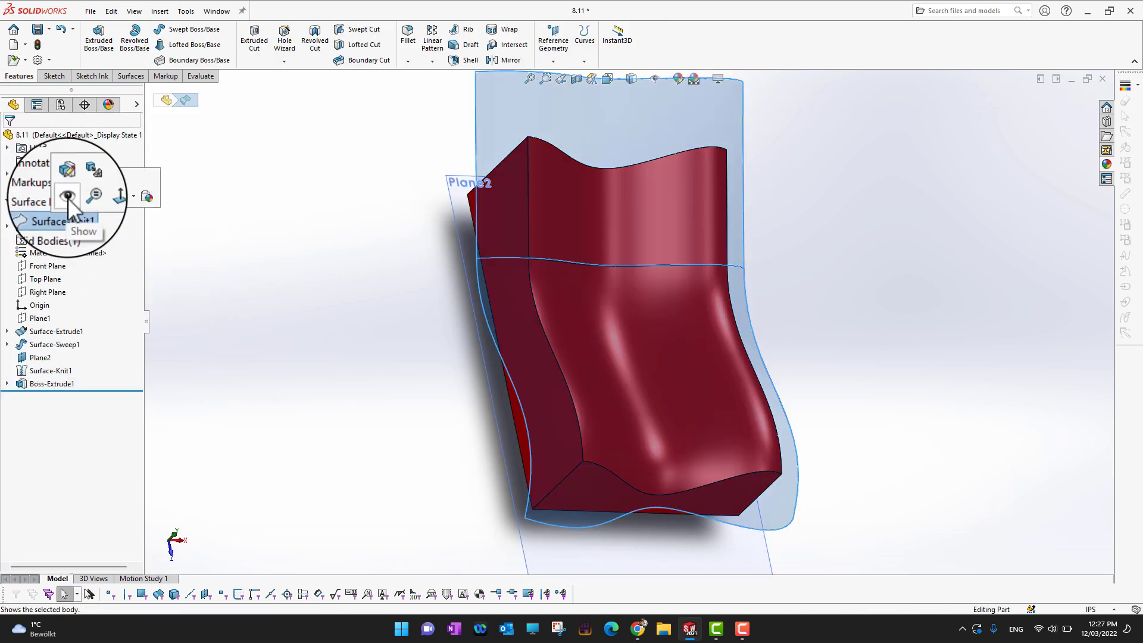
left_click(69, 201)
middle_click_drag(237, 373, 381, 437)
scroll(559, 276, "down", 3)
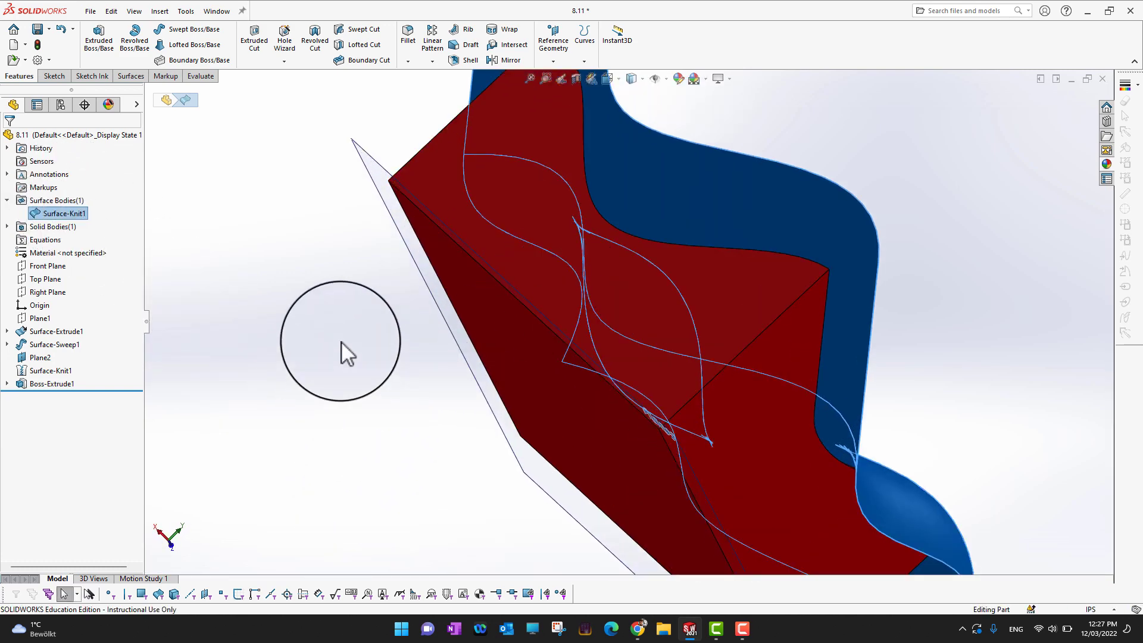
middle_click_drag(339, 352, 321, 400)
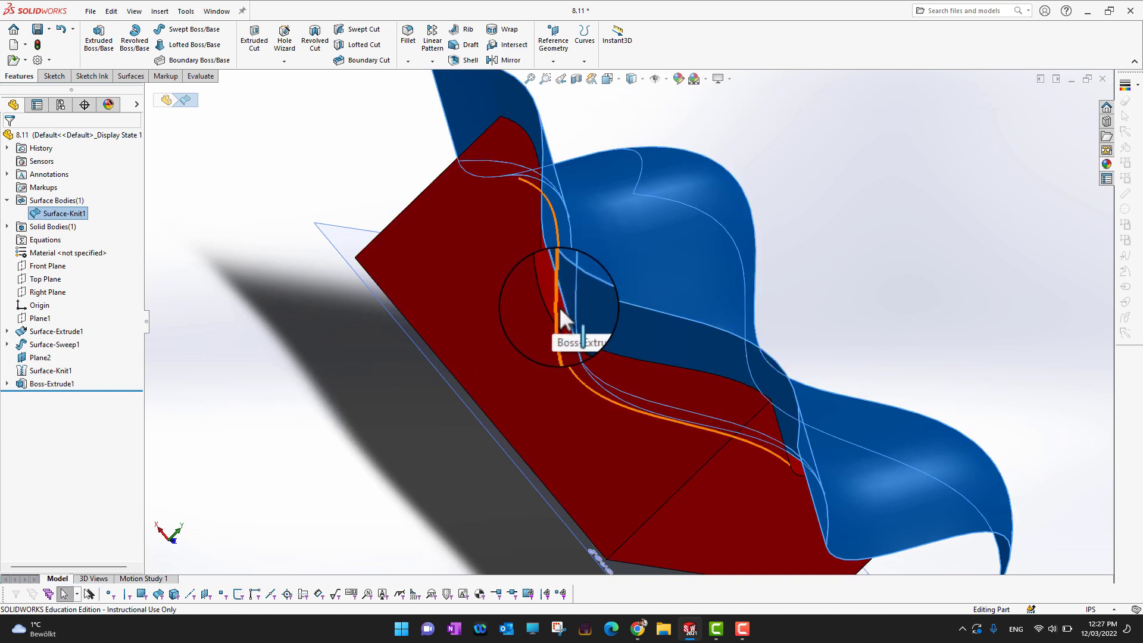
Step: Examine the gap between the solid block and the knit surface in a planar section view through the Front Plane
left_click(575, 79)
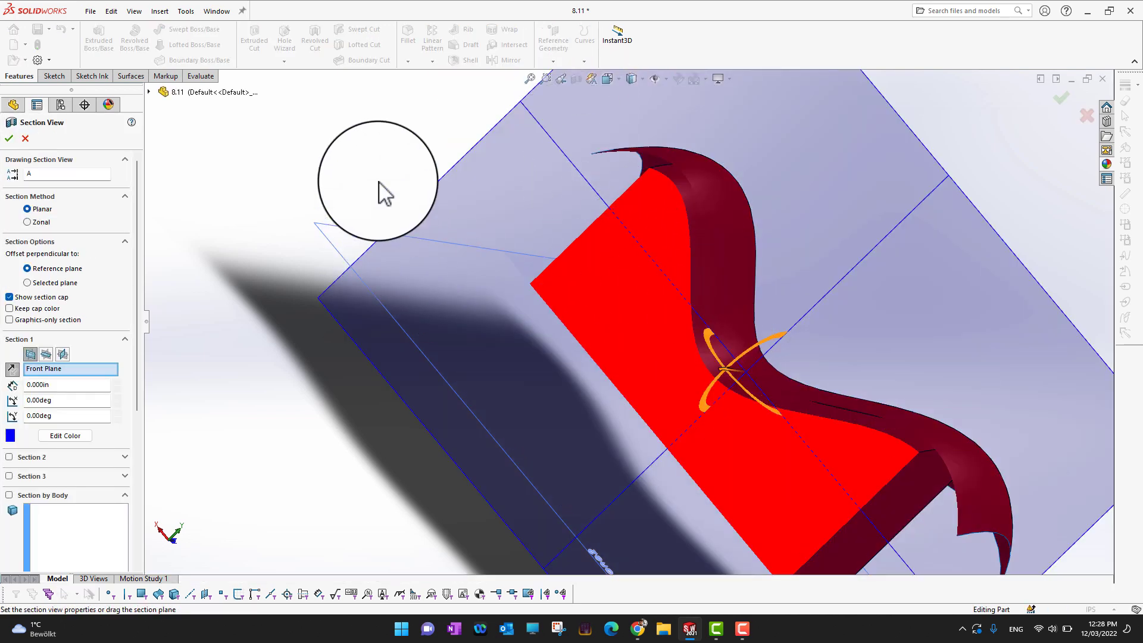
middle_click_drag(377, 181, 409, 210)
scroll(690, 250, "down", 2)
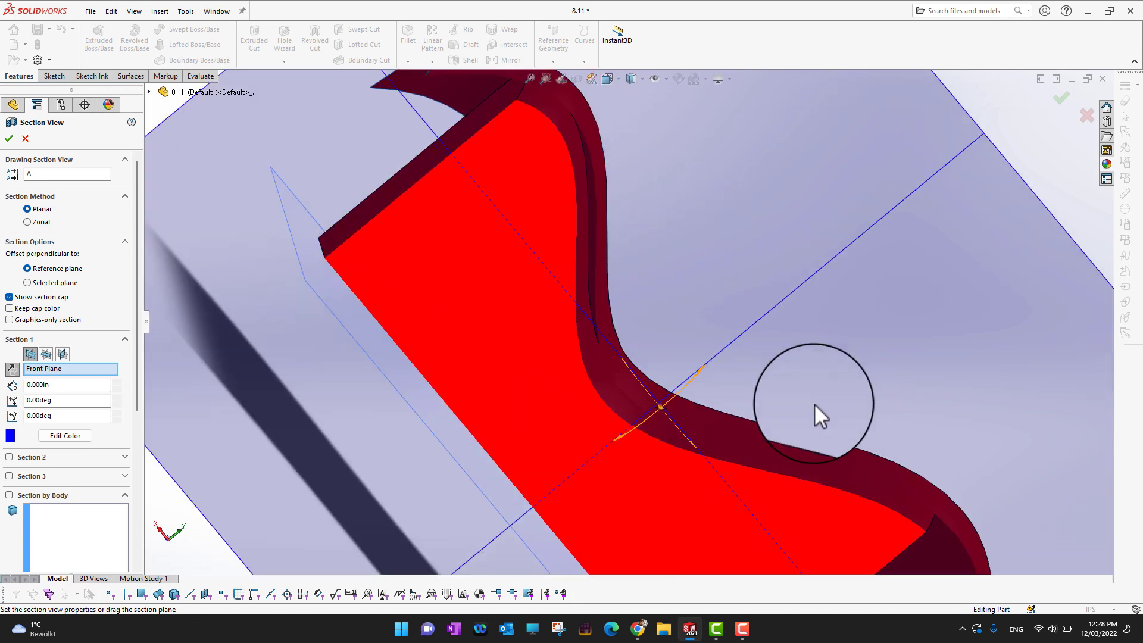
middle_click_drag(833, 317, 806, 255)
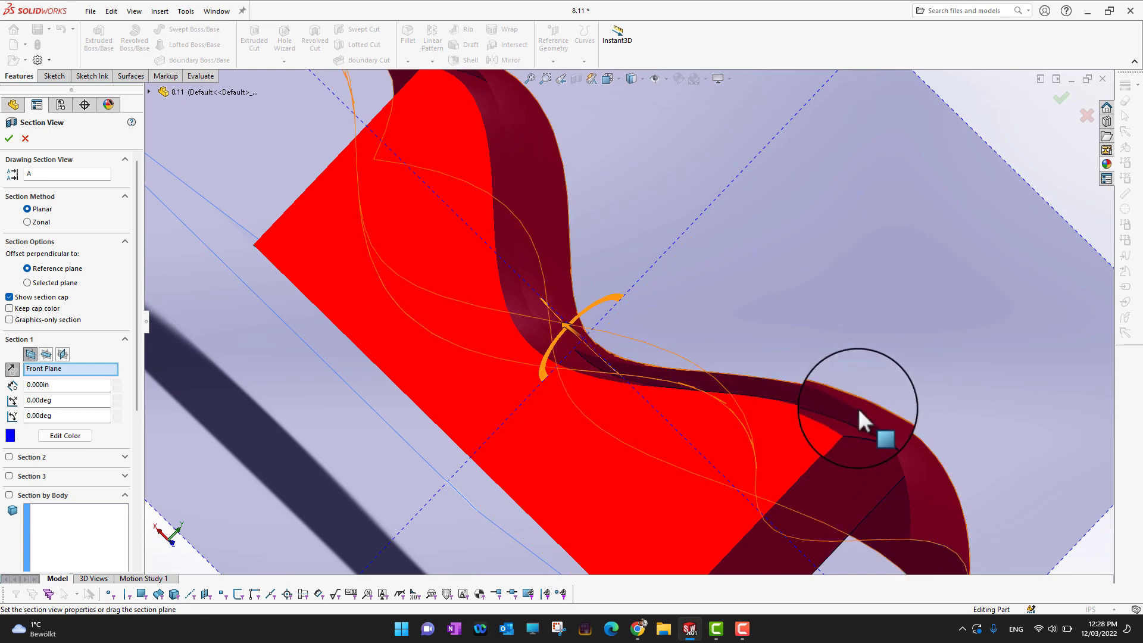
middle_click_drag(891, 355, 862, 435)
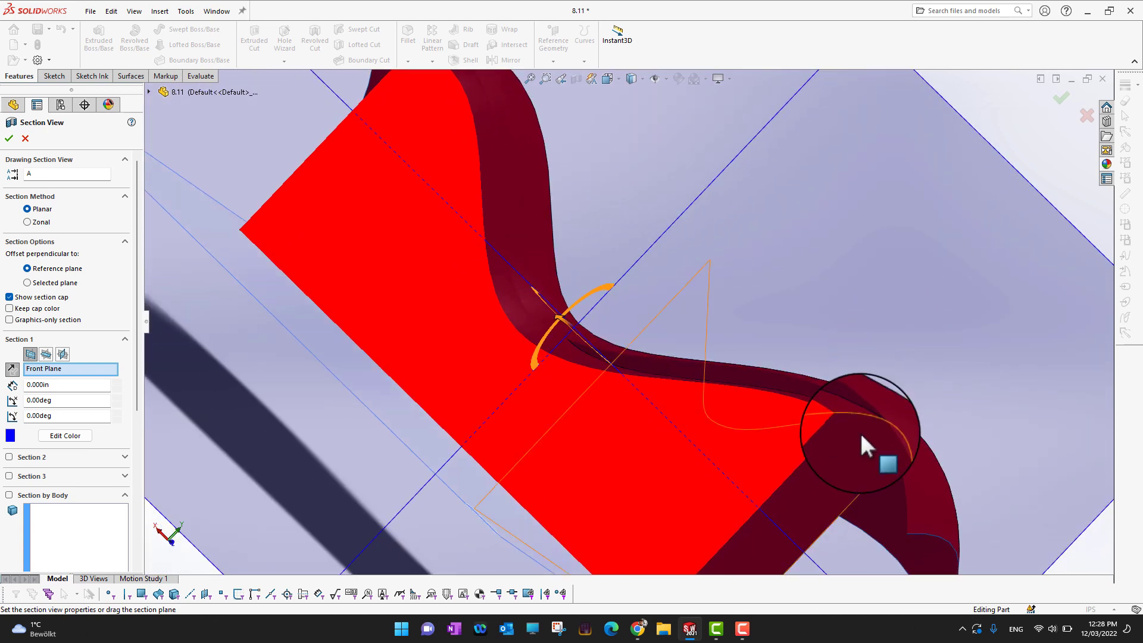
left_click(8, 137)
middle_click_drag(773, 280, 582, 169)
scroll(798, 250, "up", 2)
middle_click_drag(553, 349, 555, 459)
left_click(381, 428)
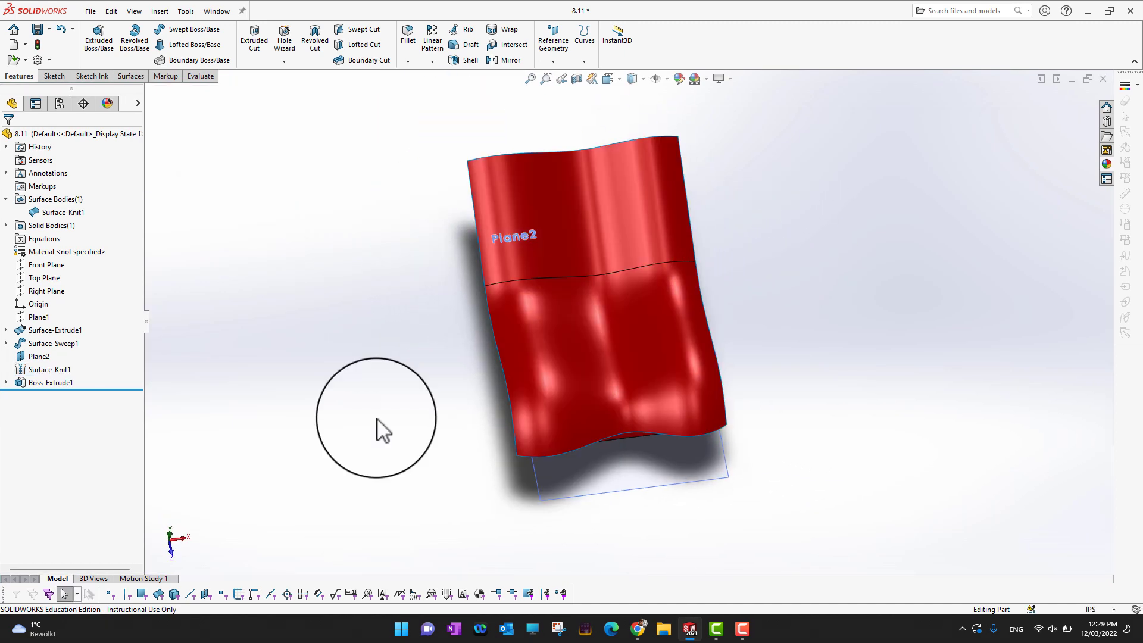